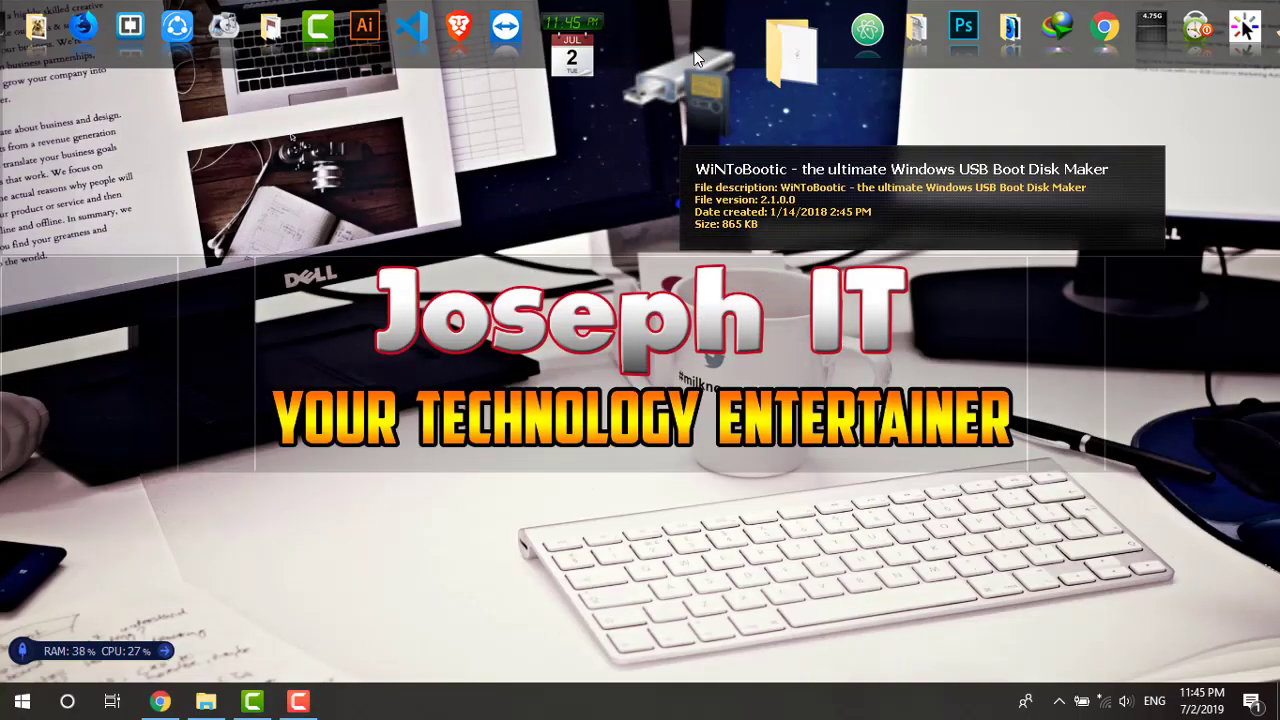
Launch WiNToBootic from the dock.
{"action": "left_click", "coordinate": [695, 50]}
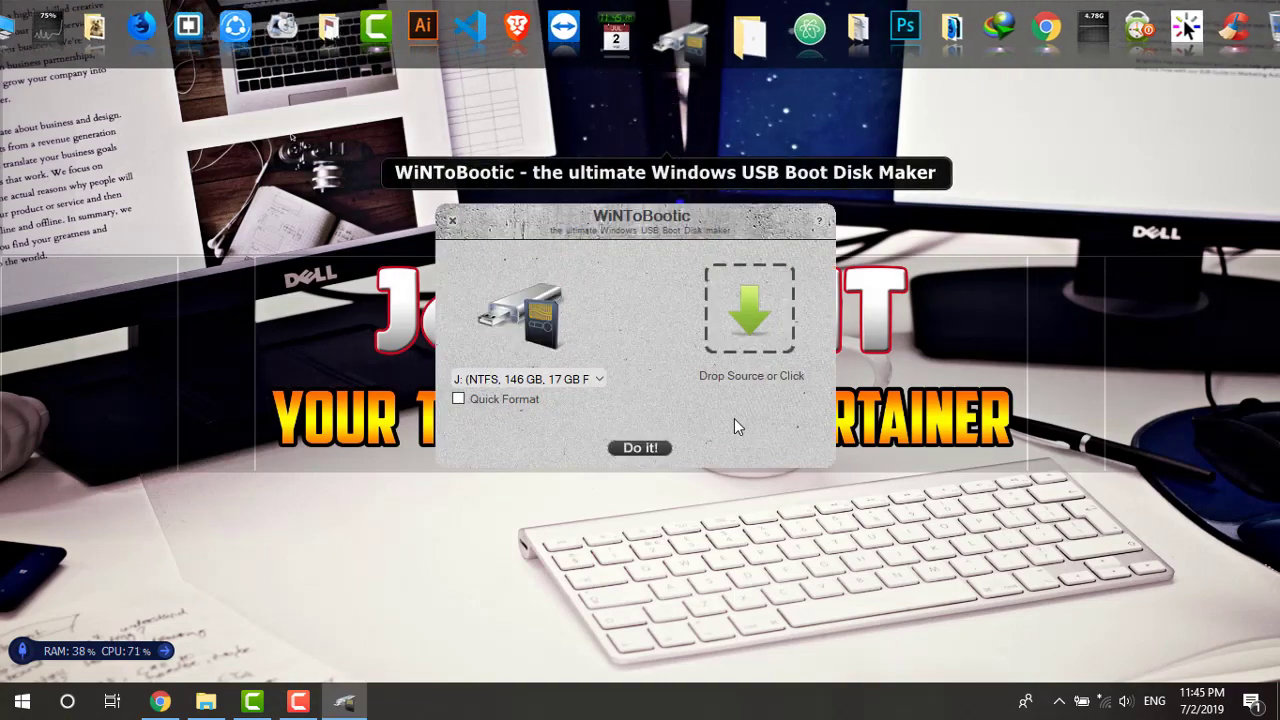
{"action": "left_click_drag", "start_coordinate": [698, 224], "coordinate": [872, 334]}
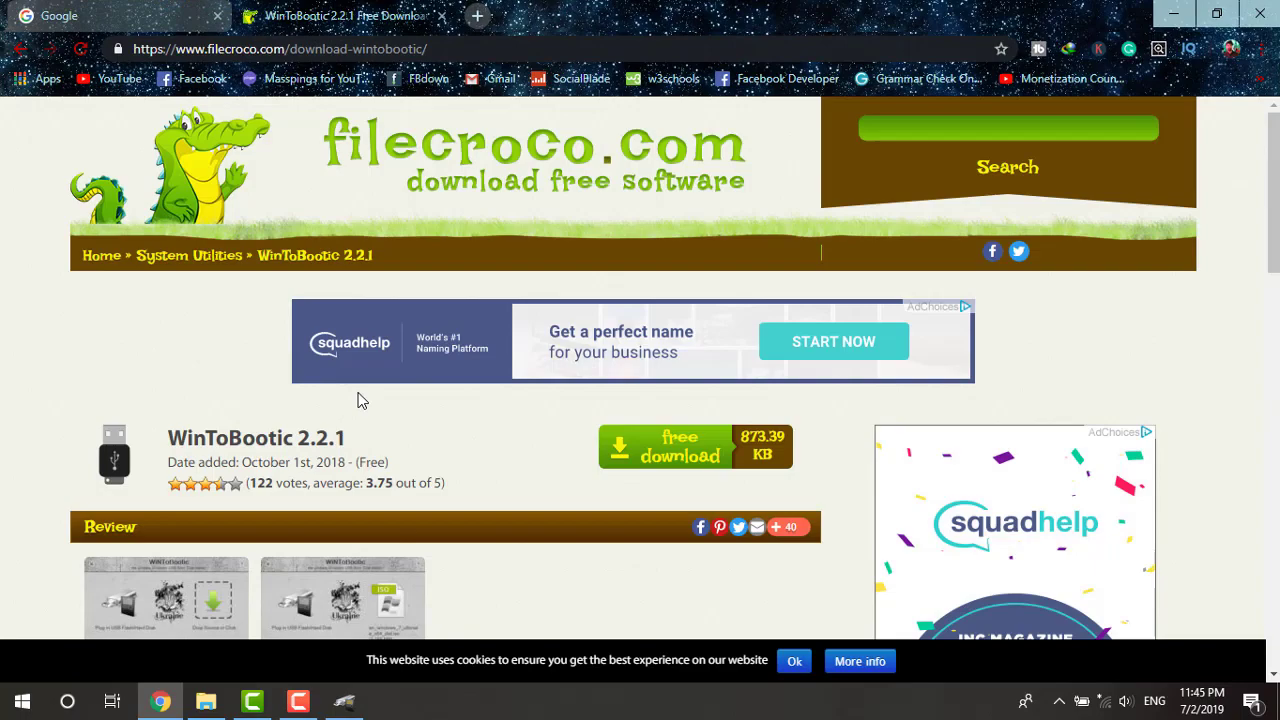
{"action": "scroll", "coordinate": [362, 400], "scroll_direction": "down", "scroll_amount": 3}
{"action": "scroll", "coordinate": [362, 400], "scroll_direction": "down", "scroll_amount": 1}
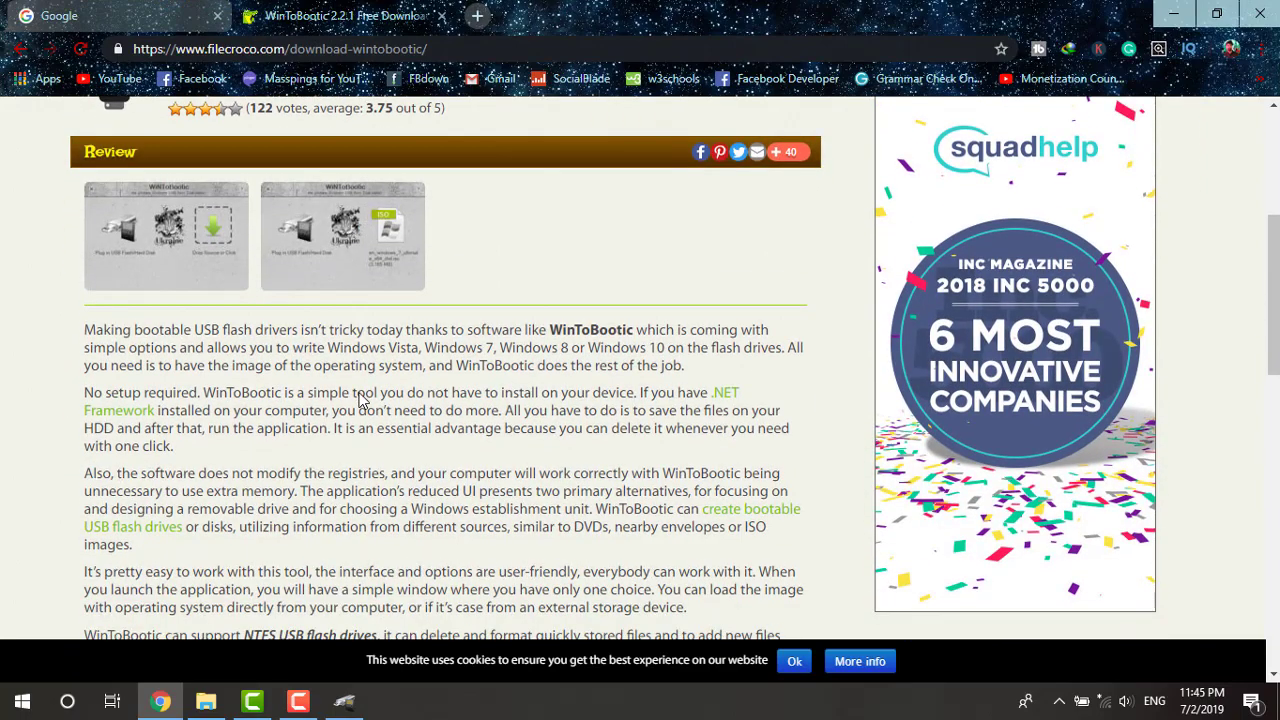
{"action": "scroll", "coordinate": [362, 400], "scroll_direction": "up", "scroll_amount": 1}
{"action": "scroll", "coordinate": [362, 400], "scroll_direction": "up", "scroll_amount": 1}
{"action": "scroll", "coordinate": [437, 500], "scroll_direction": "down", "scroll_amount": 3}
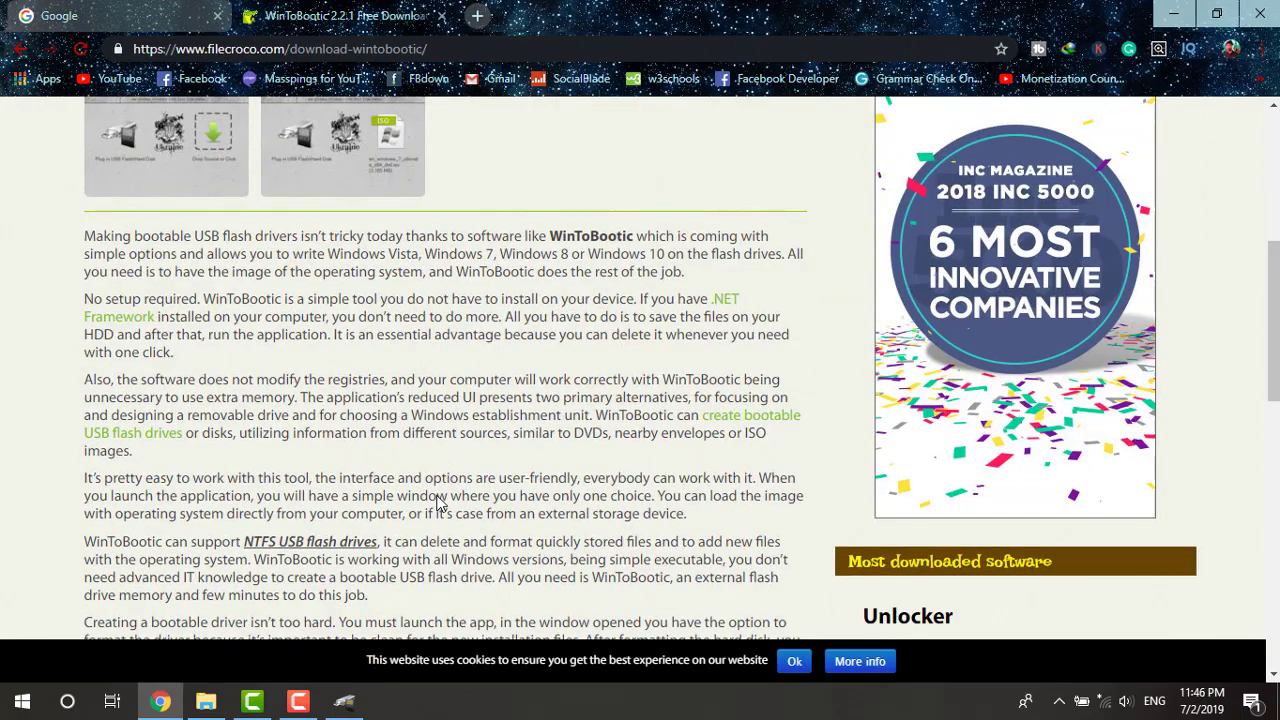
{"action": "scroll", "coordinate": [437, 495], "scroll_direction": "down", "scroll_amount": 2}
{"action": "scroll", "coordinate": [437, 491], "scroll_direction": "up", "scroll_amount": 4}
{"action": "scroll", "coordinate": [450, 485], "scroll_direction": "up", "scroll_amount": 2}
{"action": "scroll", "coordinate": [464, 482], "scroll_direction": "up", "scroll_amount": 2}
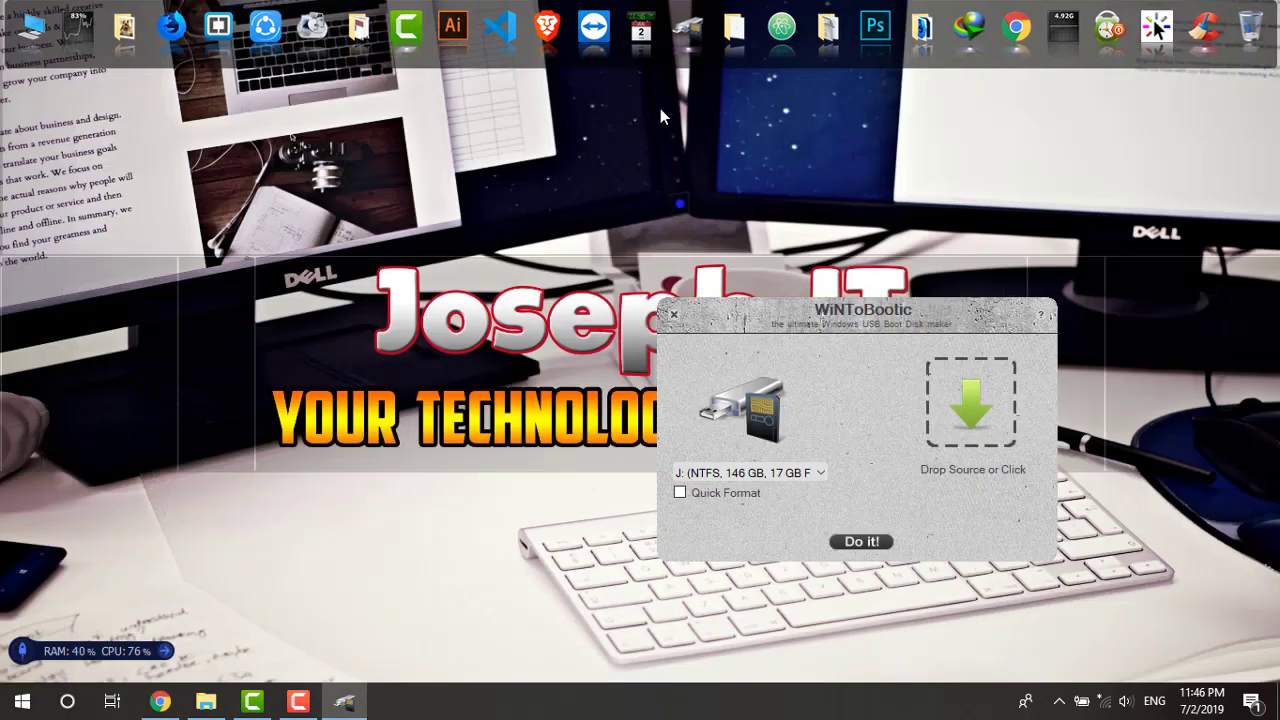
Locate Win10_1903_V1_EnglishInternational_x64.iso in the Windows 10 folder, then close that folder.
{"action": "left_click", "coordinate": [705, 100]}
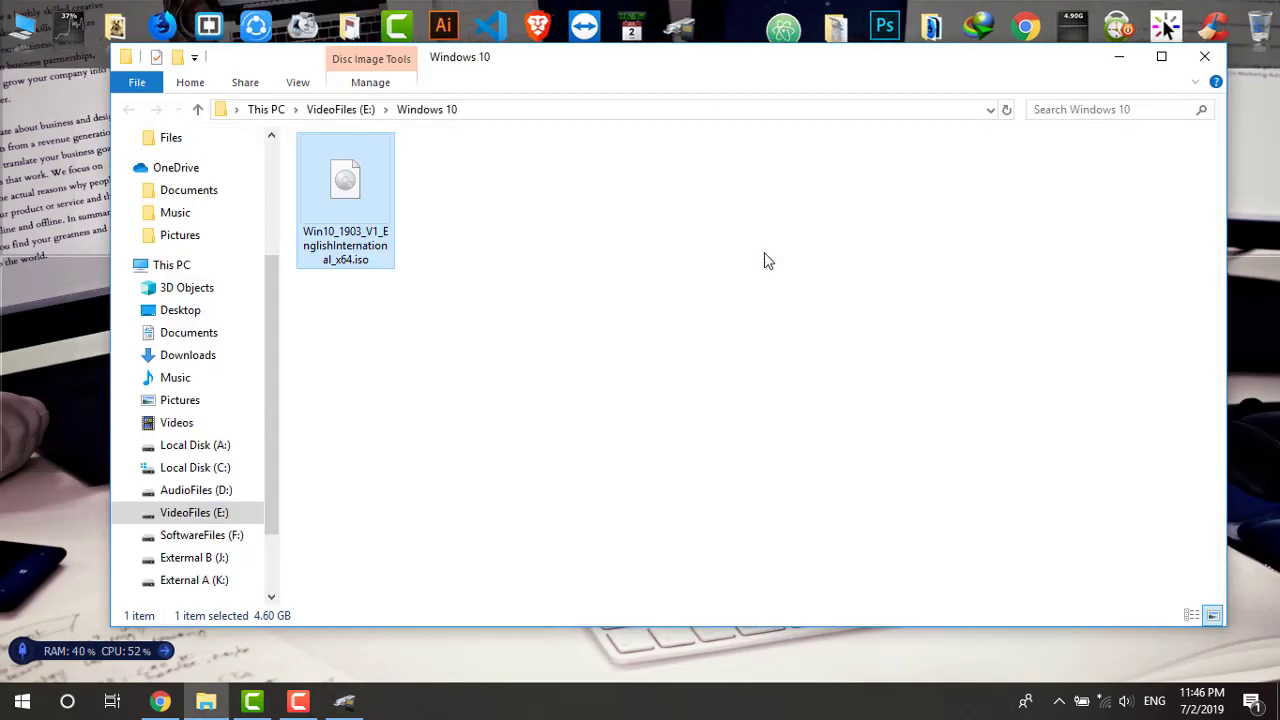
{"action": "left_click", "coordinate": [378, 292]}
{"action": "left_click", "coordinate": [383, 258]}
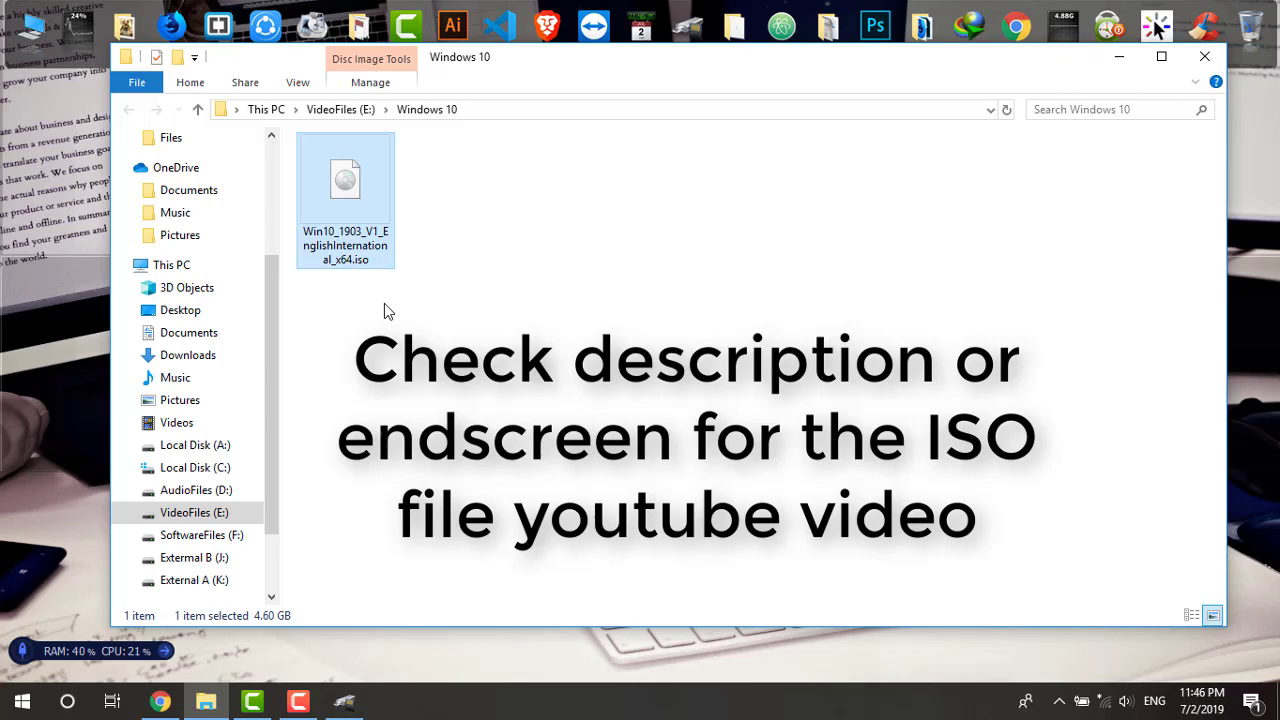
{"action": "left_click", "coordinate": [1120, 58]}
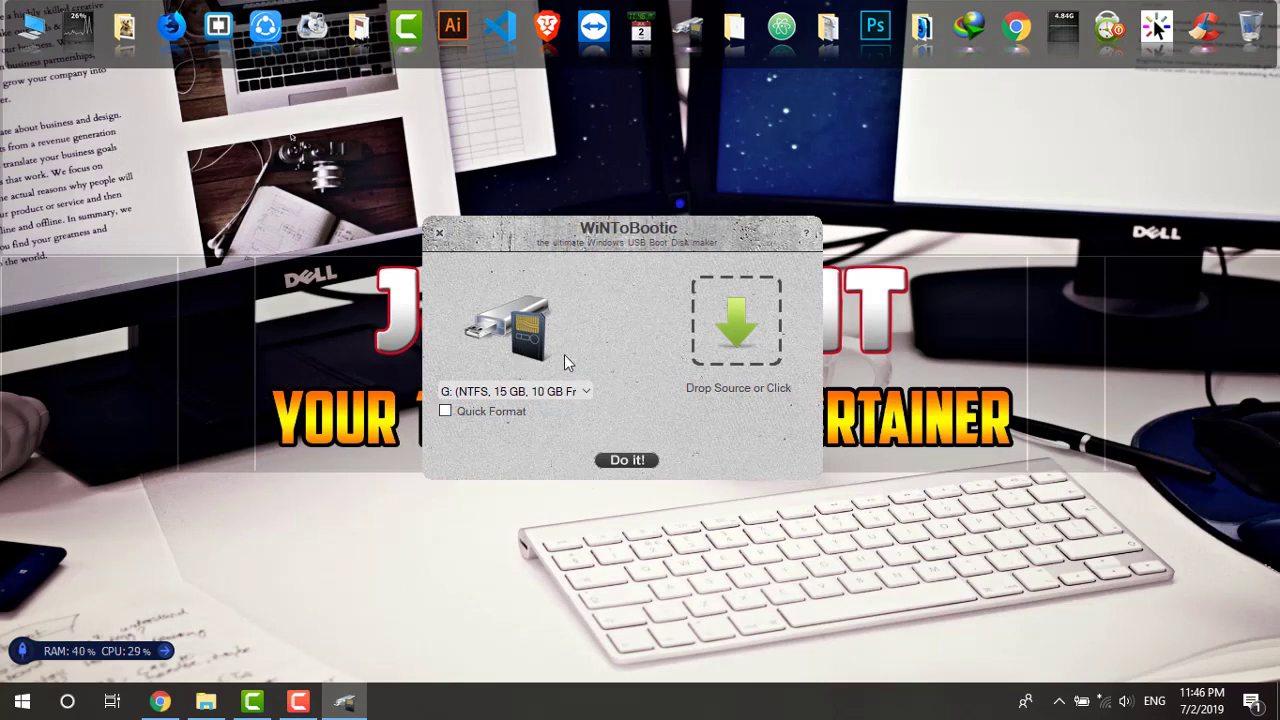
Quick-format USB drive G:, accepting both the wipe confirmation and the format warning.
{"action": "left_click_drag", "start_coordinate": [546, 398], "coordinate": [560, 405]}
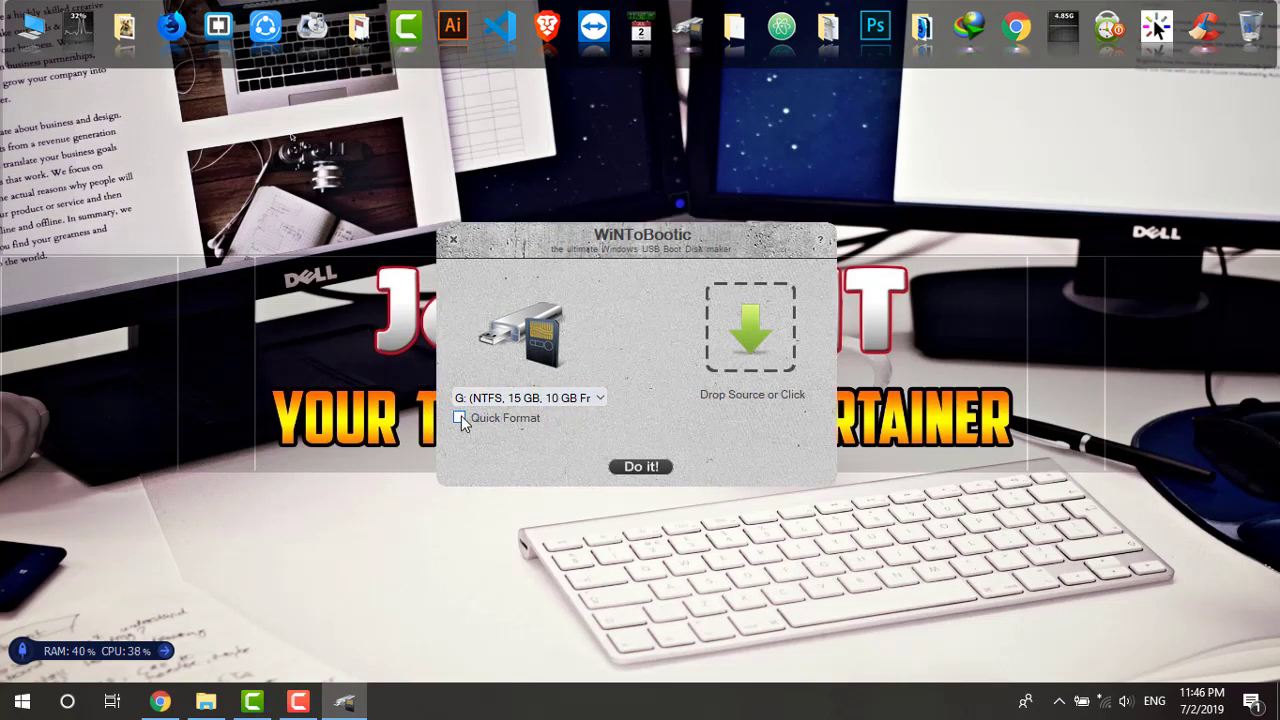
{"action": "left_click", "coordinate": [640, 467]}
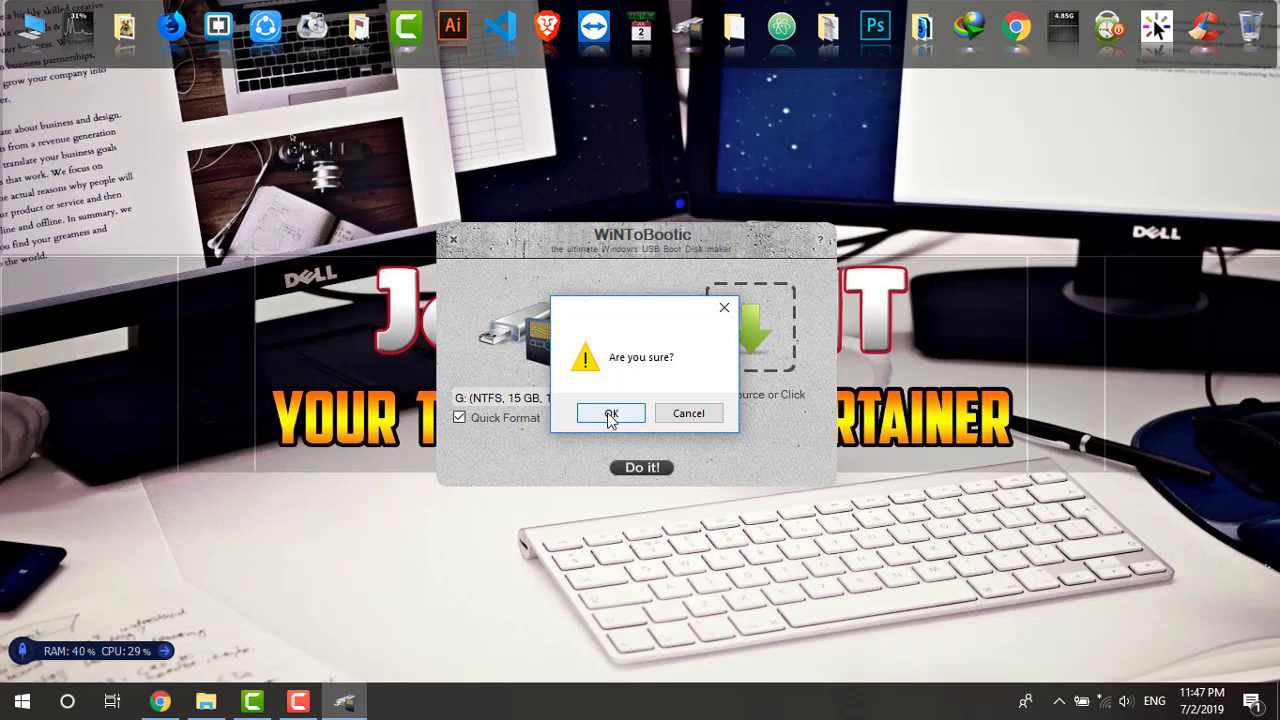
{"action": "left_click", "coordinate": [611, 416]}
{"action": "left_click", "coordinate": [686, 418]}
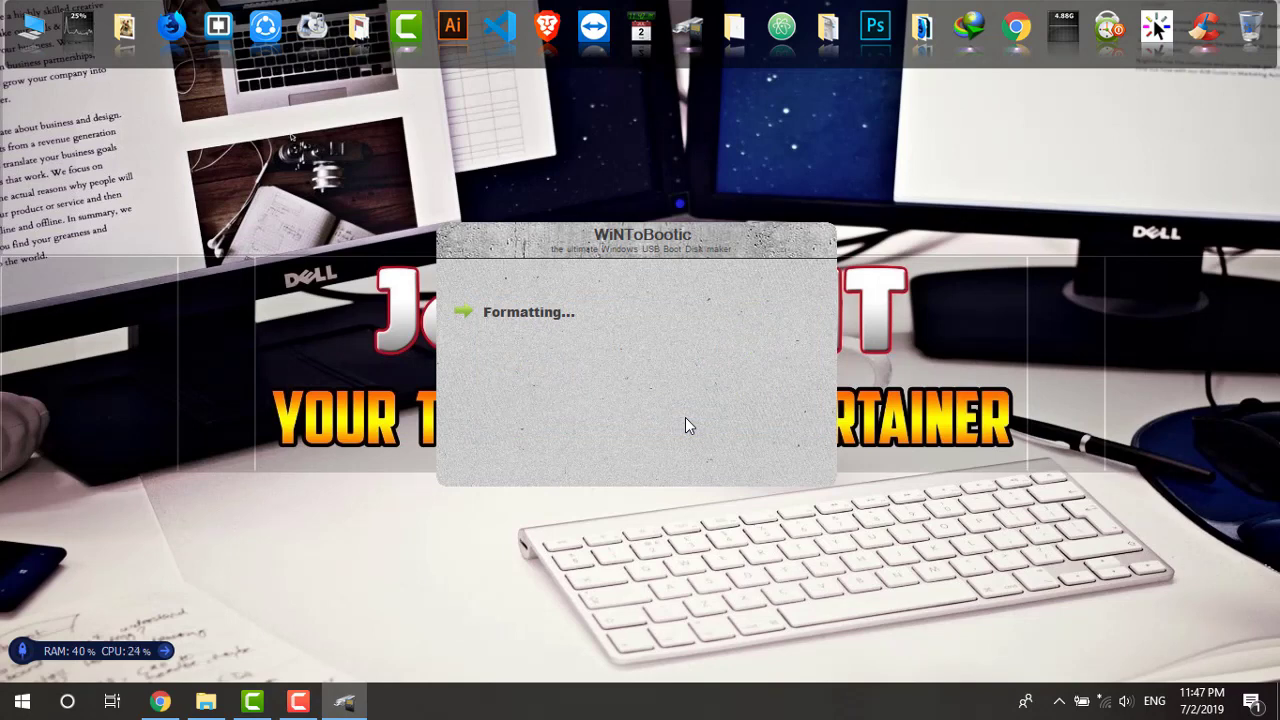
Bring the Windows 10 folder back beside WiNToBootic and allow the tool's UAC prompt.
{"action": "left_click", "coordinate": [208, 703]}
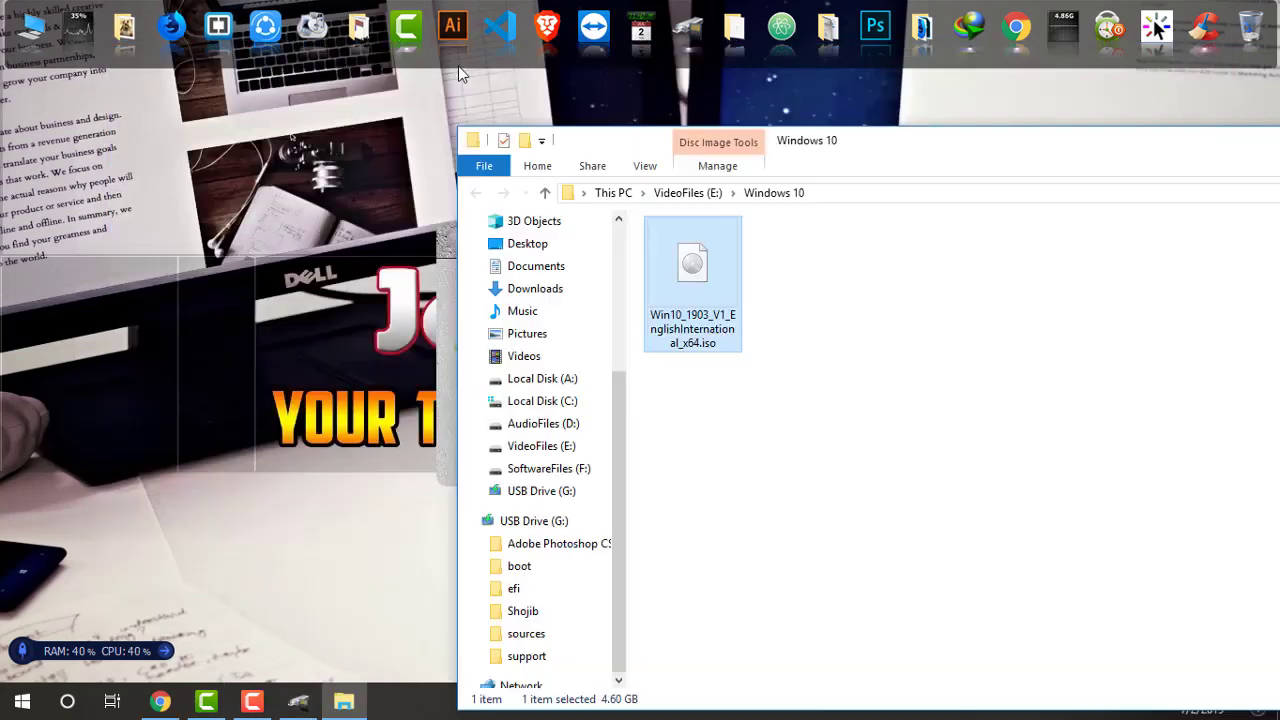
{"action": "mouse_move", "coordinate": [507, 74]}
{"action": "left_mouse_down"}
{"action": "mouse_move", "coordinate": [618, 147]}
{"action": "mouse_move", "coordinate": [1029, 222]}
{"action": "left_mouse_up"}
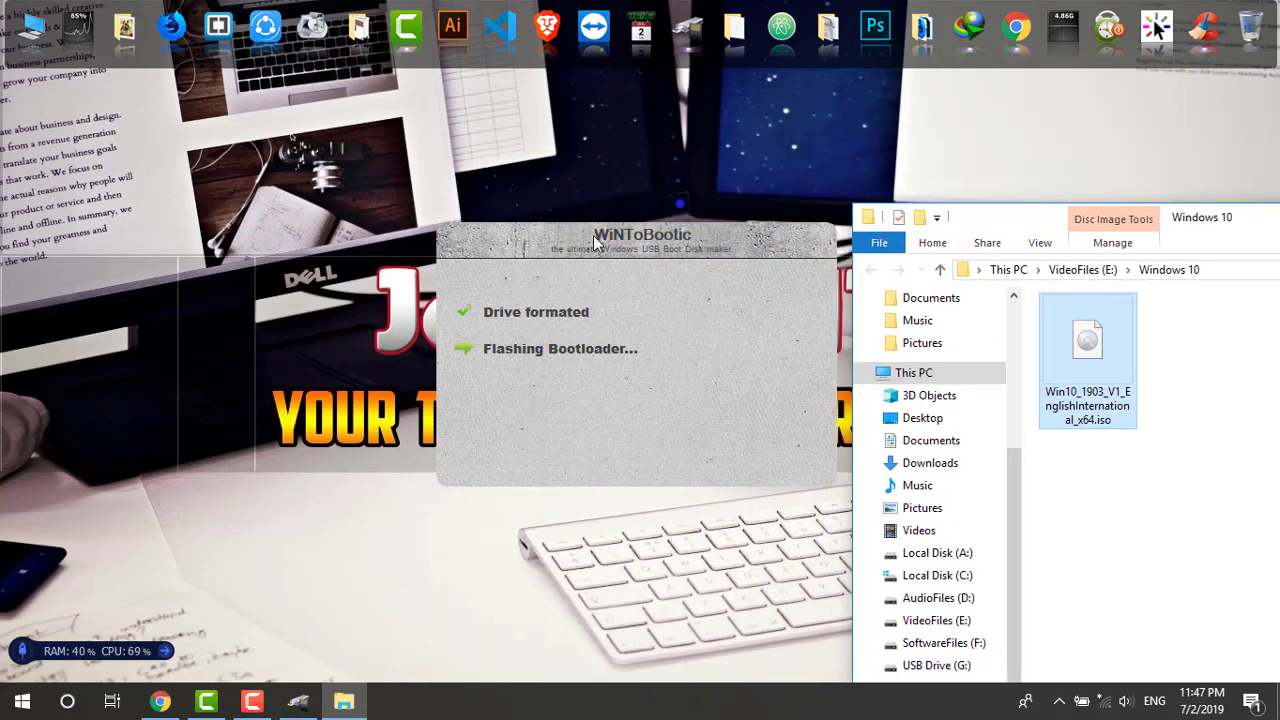
{"action": "left_click", "coordinate": [530, 480]}
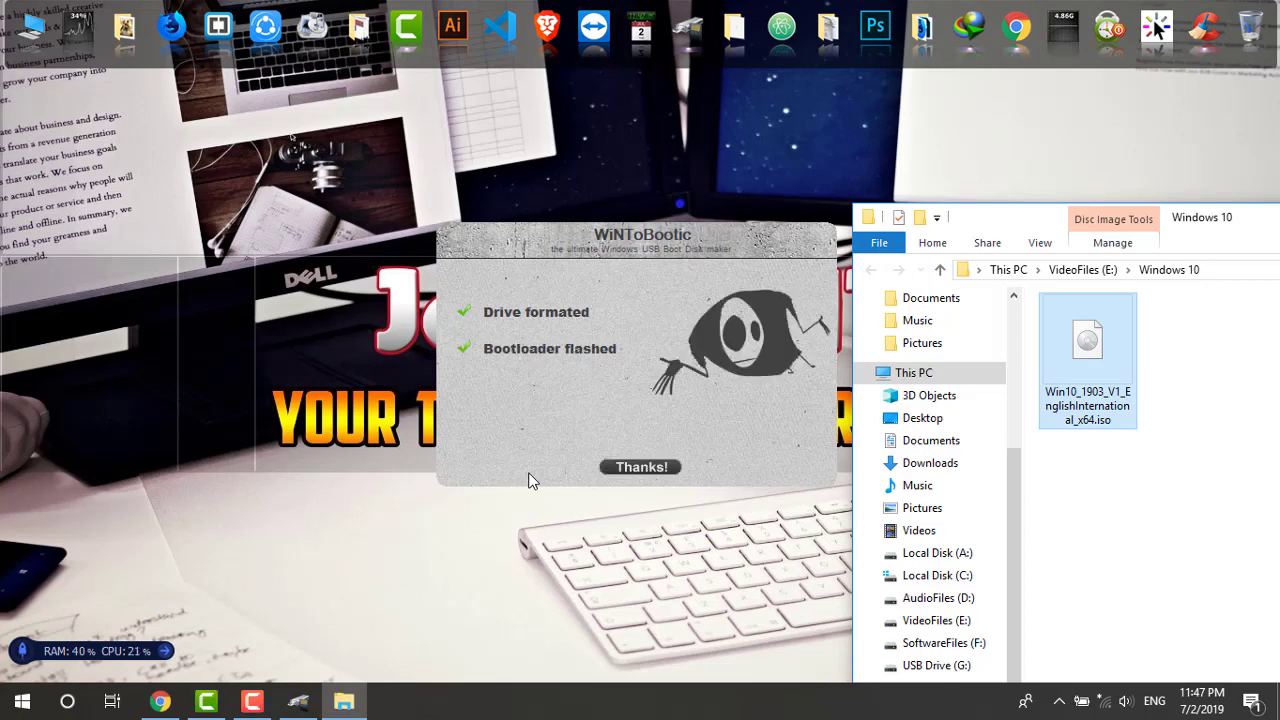
Drag the Win10 ISO (4,712 MB) into the drop area as source and start writing to G:.
{"action": "left_click", "coordinate": [630, 470]}
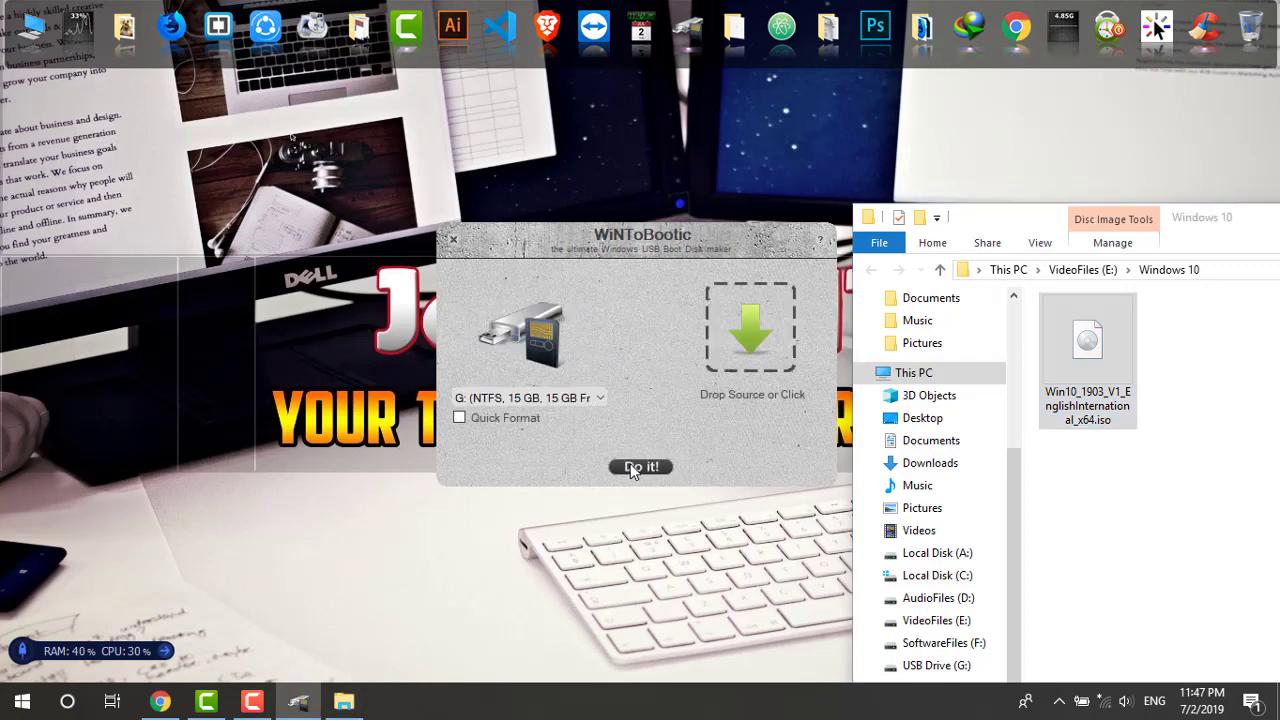
{"action": "left_click", "coordinate": [750, 330]}
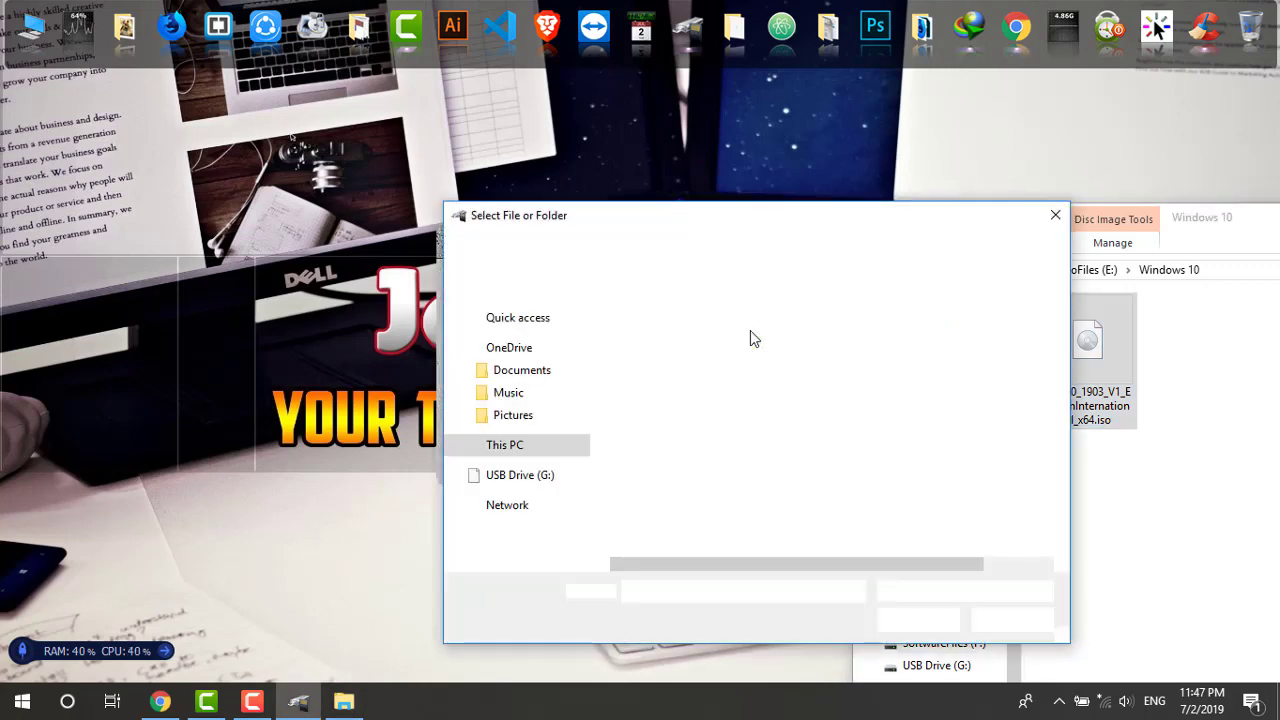
{"action": "left_click", "coordinate": [1055, 217]}
{"action": "mouse_move", "coordinate": [1090, 375]}
{"action": "left_mouse_down"}
{"action": "mouse_move", "coordinate": [1088, 520]}
{"action": "mouse_move", "coordinate": [745, 350]}
{"action": "left_mouse_up"}
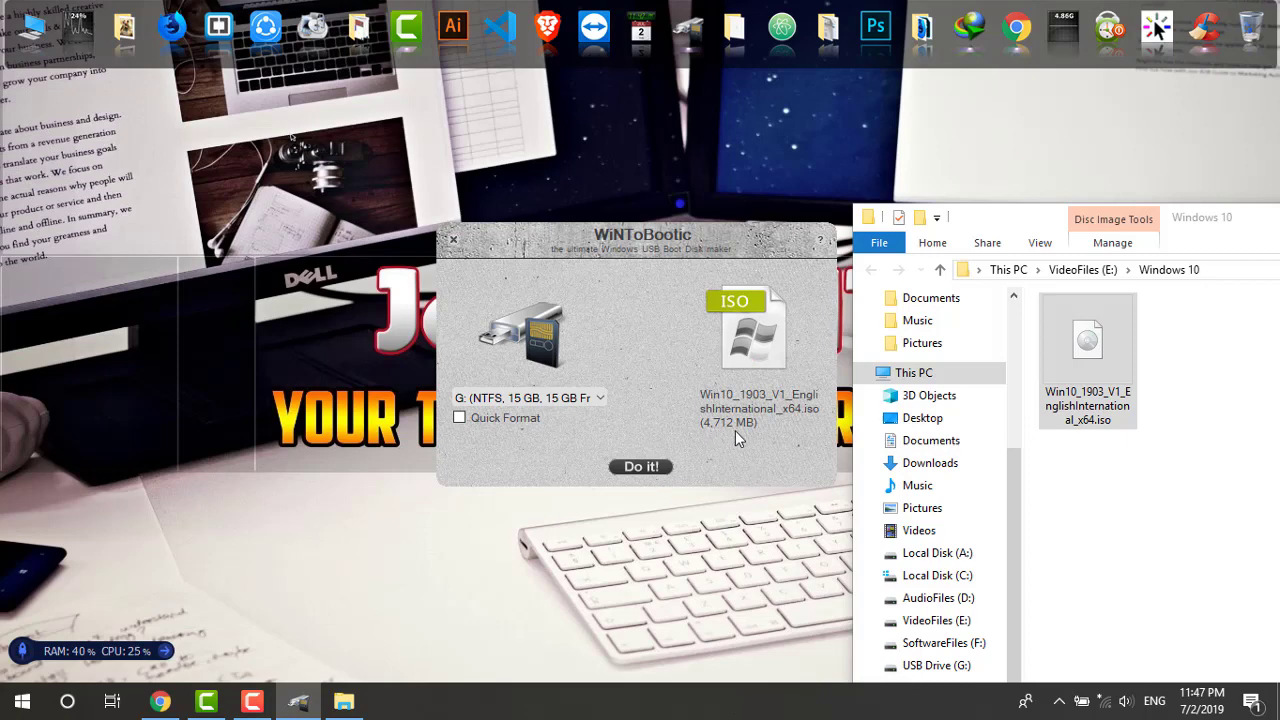
{"action": "left_click", "coordinate": [643, 467]}
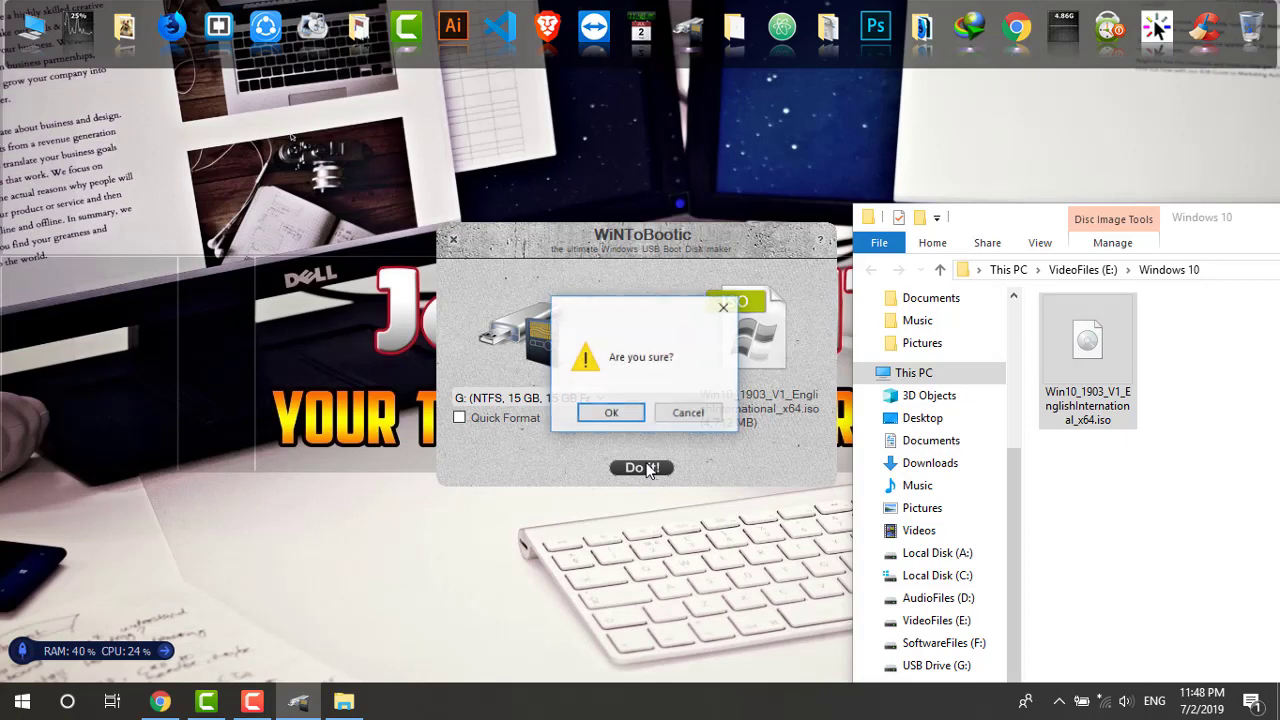
Confirm and authorize writing the Win10 ISO to drive G:, then dismiss the finished screen.
{"action": "left_click", "coordinate": [615, 416]}
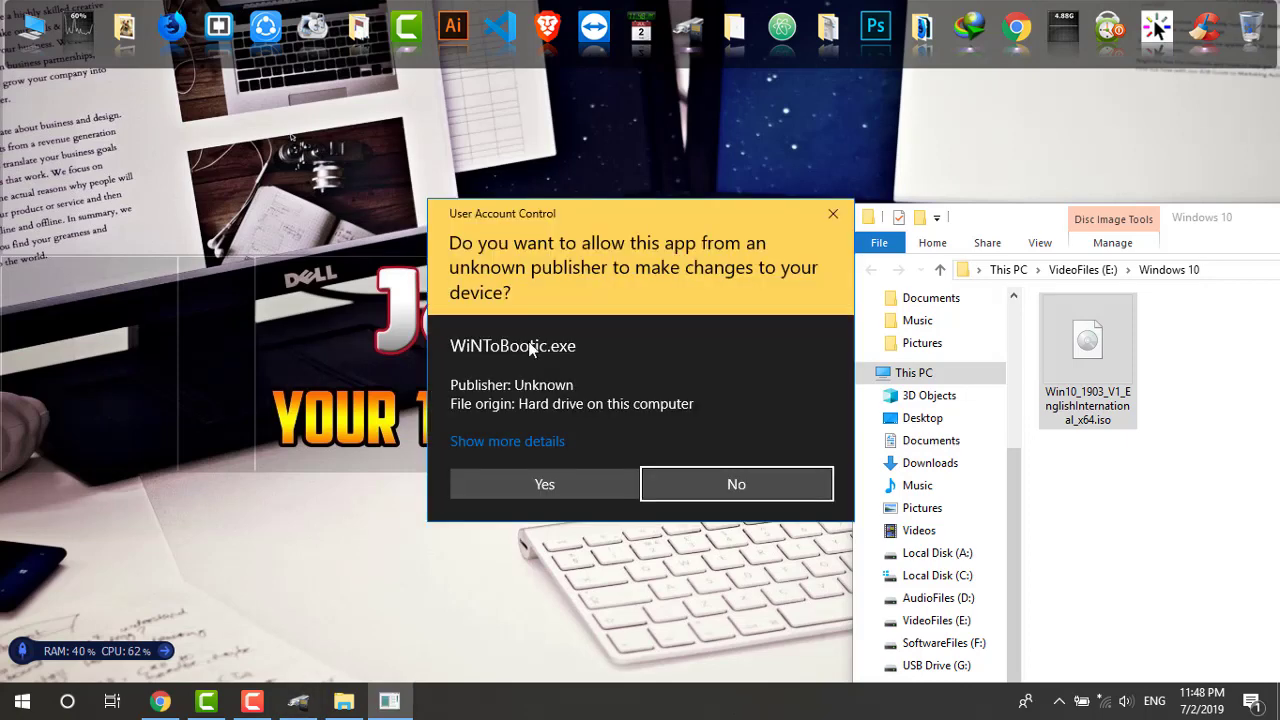
{"action": "left_click", "coordinate": [558, 485]}
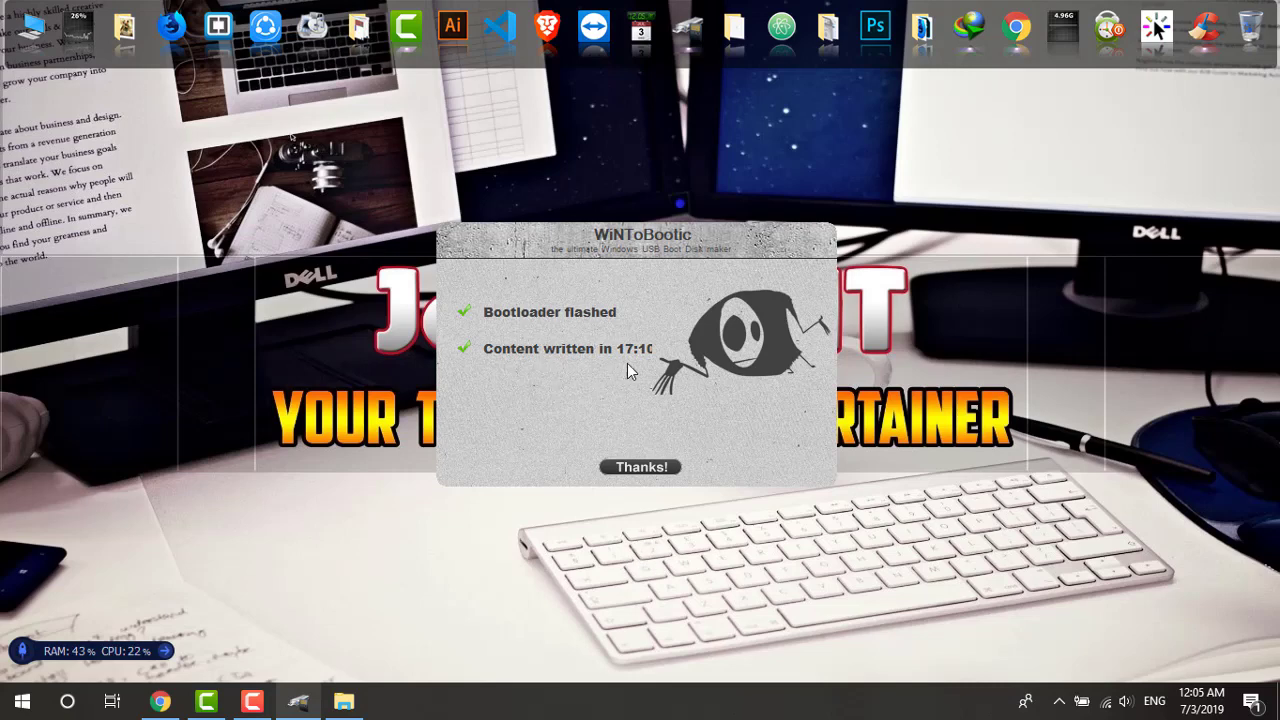
{"action": "left_click", "coordinate": [645, 467]}
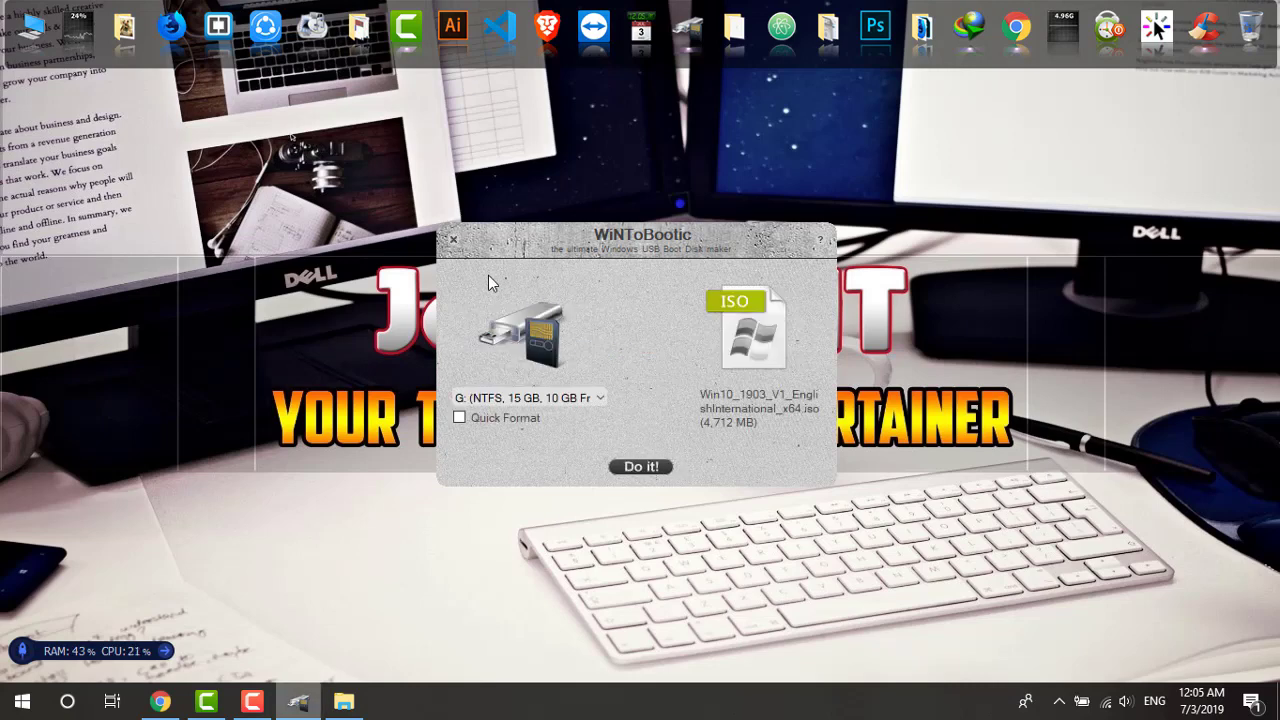
{"action": "left_click", "coordinate": [32, 40]}
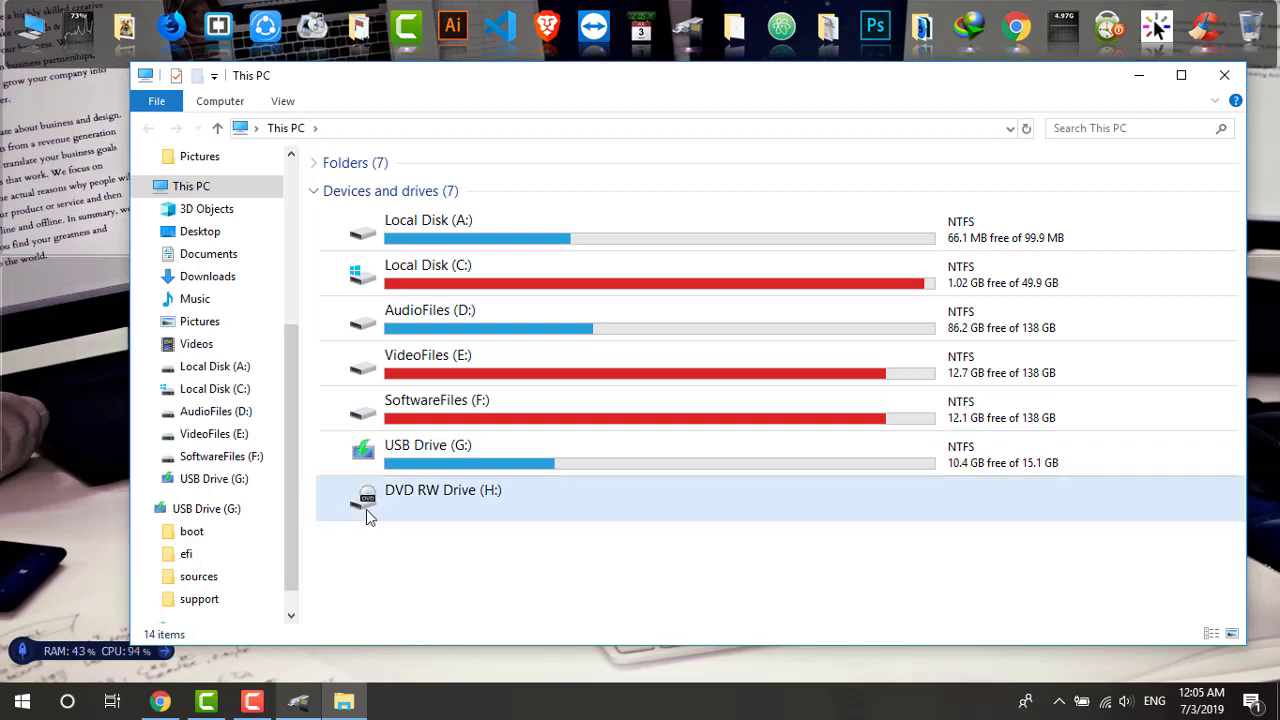
{"action": "left_click", "coordinate": [478, 470]}
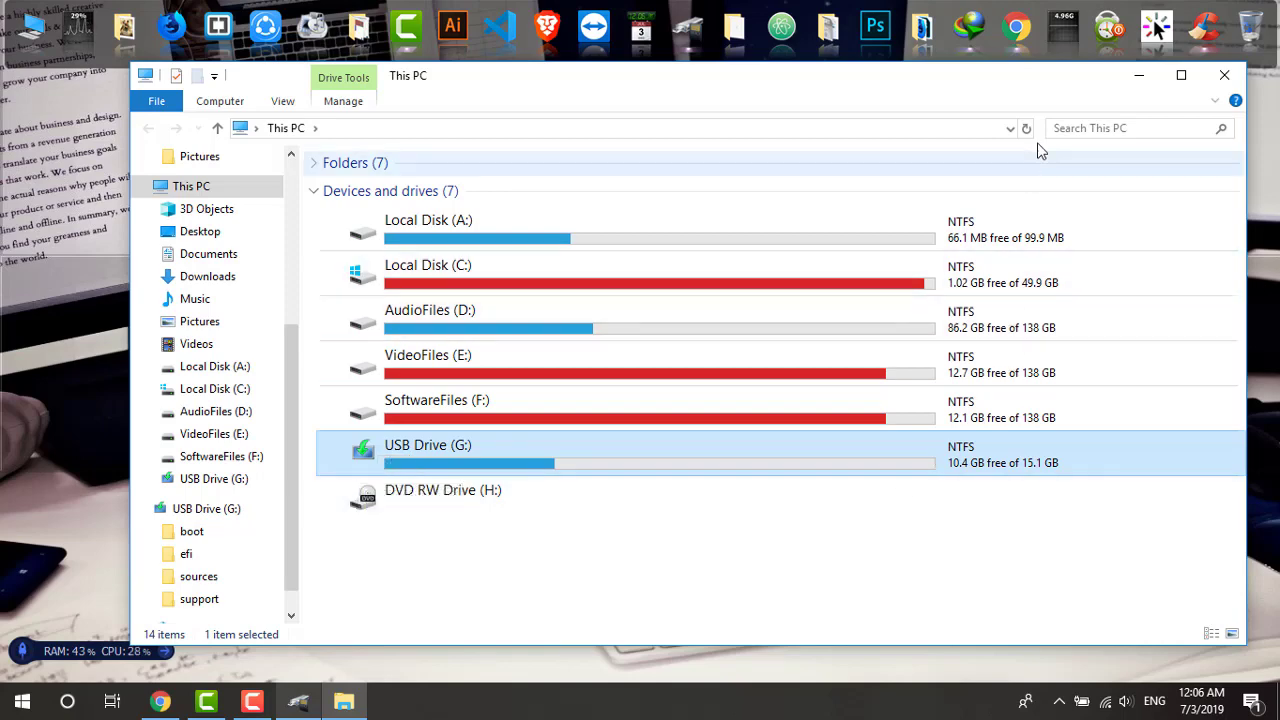
{"action": "left_click", "coordinate": [1139, 75]}
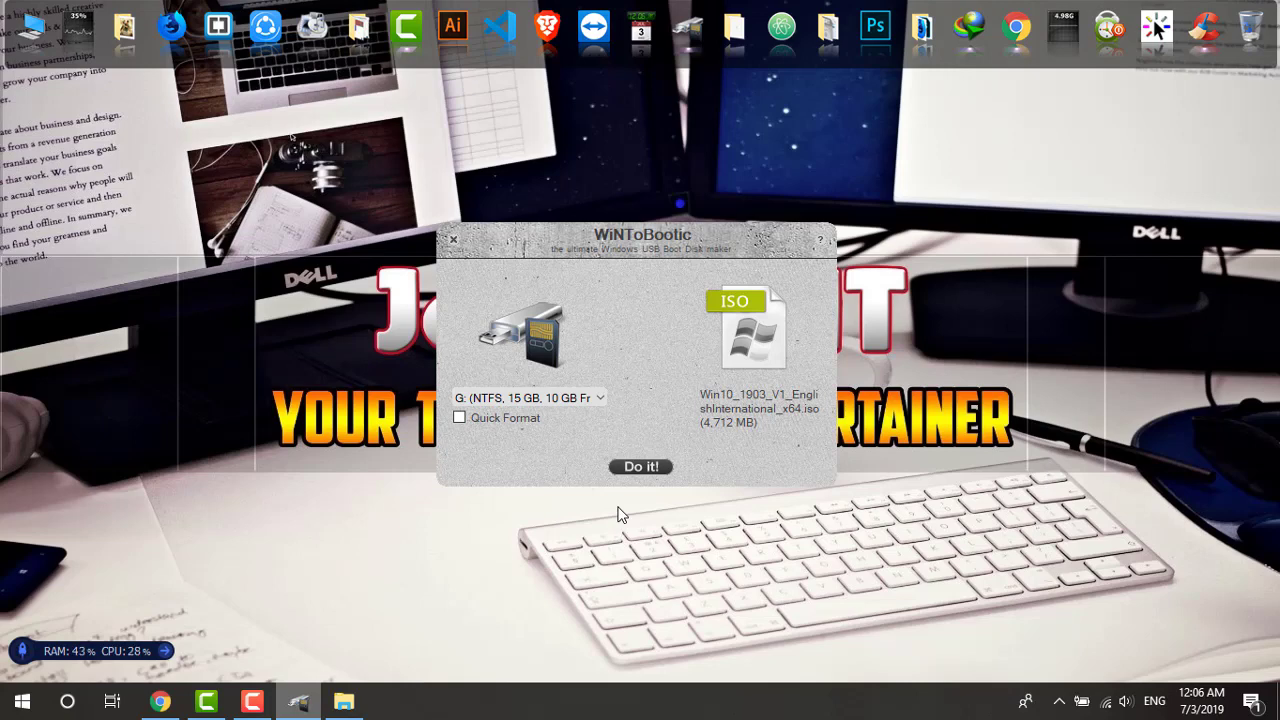
Move the WiNToBootic window lower and close the tool.
{"action": "left_click_drag", "start_coordinate": [620, 246], "coordinate": [592, 404]}
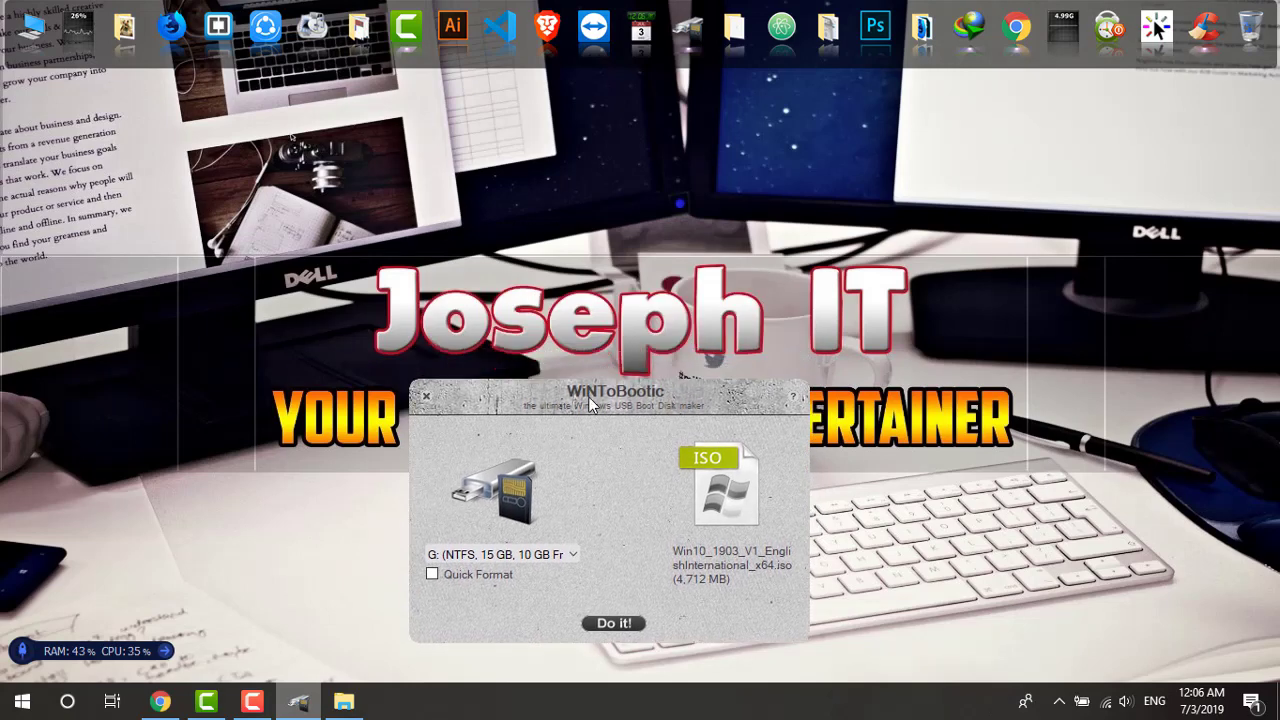
{"action": "left_click", "coordinate": [425, 397]}
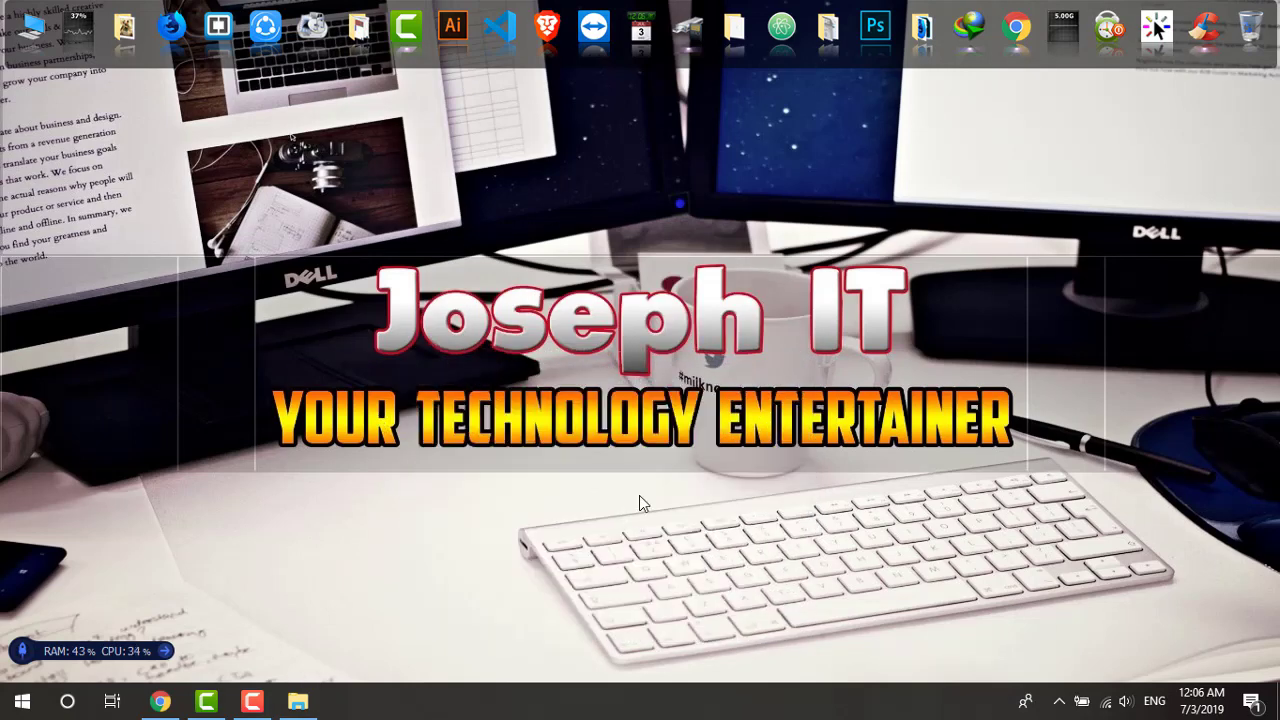